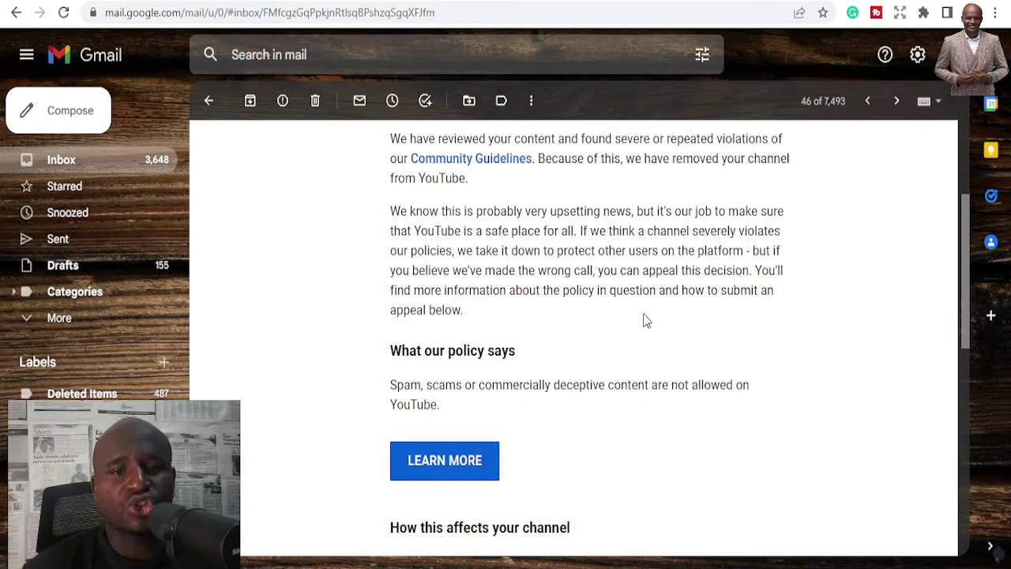
{"action": "scroll", "coordinate": [636, 320], "scroll_direction": "down", "scroll_amount": 1}
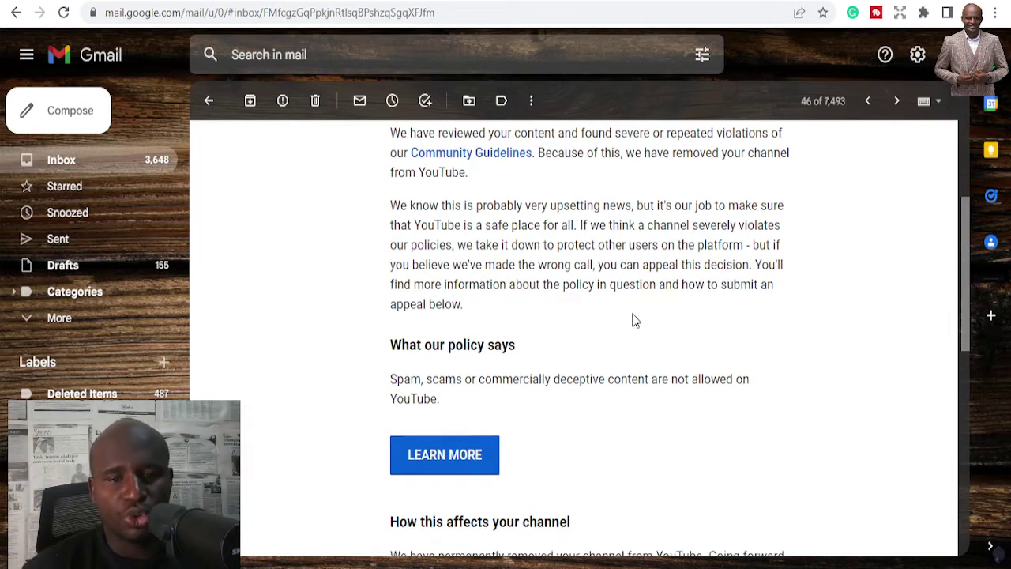
{"action": "scroll", "coordinate": [632, 320], "scroll_direction": "down", "scroll_amount": 1}
{"action": "scroll", "coordinate": [632, 320], "scroll_direction": "down", "scroll_amount": 1}
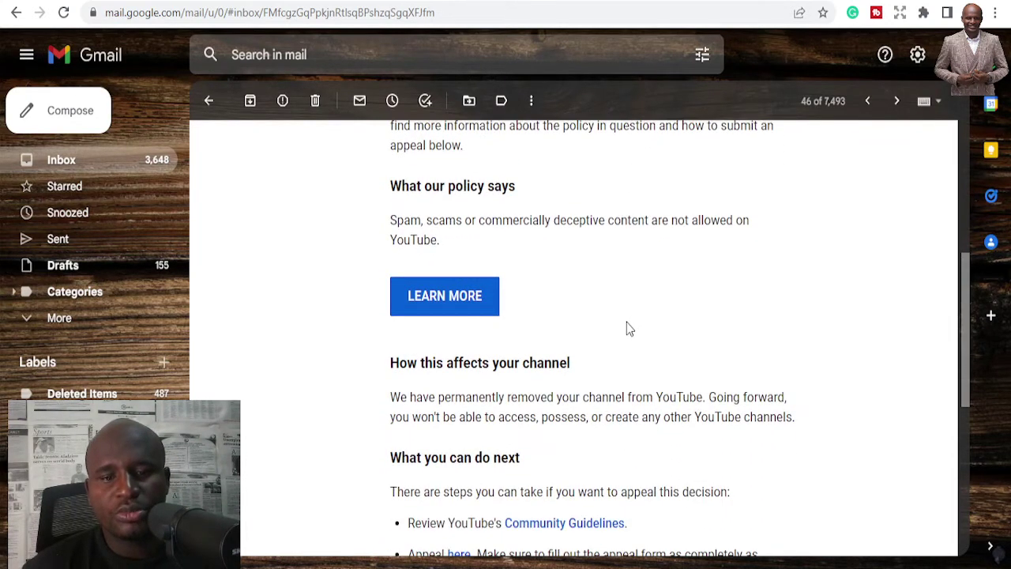
{"action": "scroll", "coordinate": [627, 327], "scroll_direction": "down", "scroll_amount": 1}
{"action": "scroll", "coordinate": [627, 327], "scroll_direction": "down", "scroll_amount": 1}
{"action": "scroll", "coordinate": [621, 330], "scroll_direction": "up", "scroll_amount": 2}
{"action": "scroll", "coordinate": [620, 329], "scroll_direction": "down", "scroll_amount": 1}
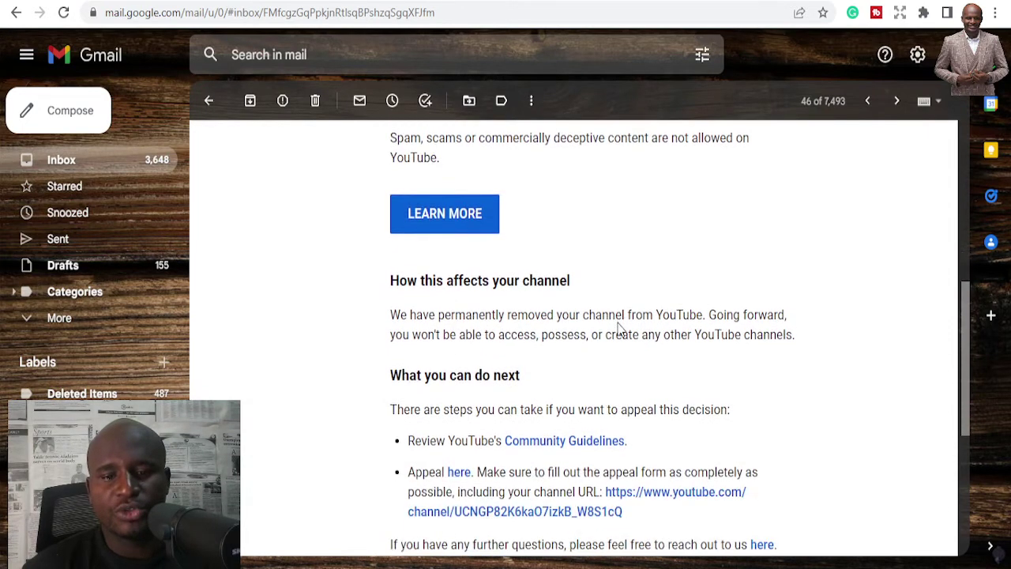
{"action": "scroll", "coordinate": [618, 329], "scroll_direction": "up", "scroll_amount": 1}
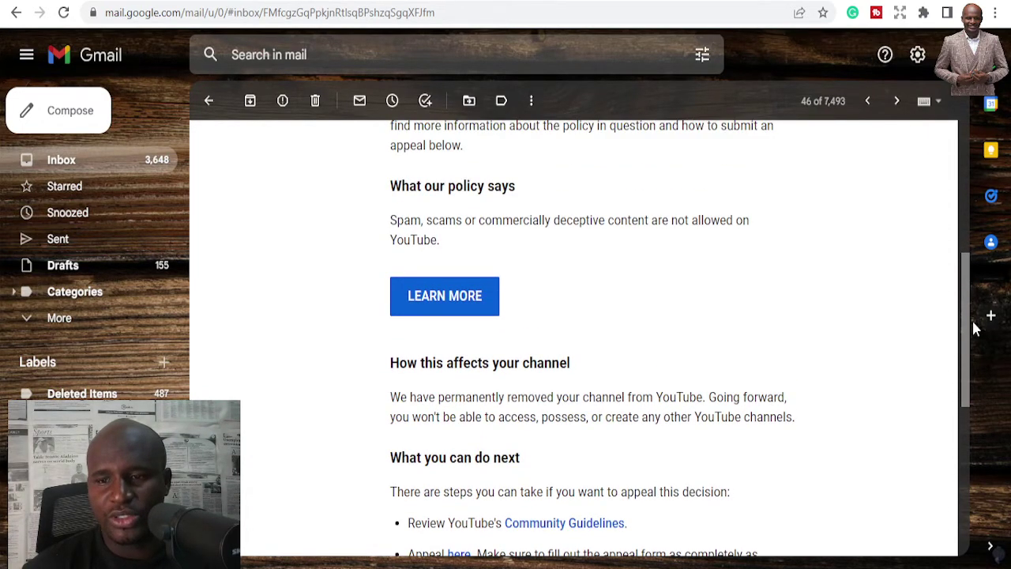
{"action": "left_click_drag", "start_coordinate": [966, 330], "coordinate": [965, 334]}
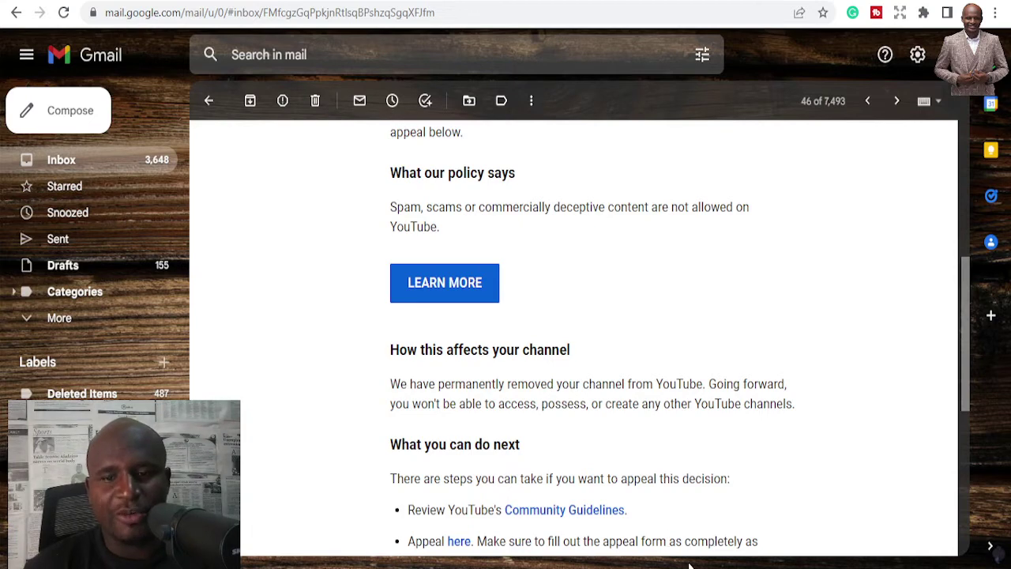
Step: Open the 'Unable to access a Google product' appeal form and review it down to Submit
{"action": "left_click", "coordinate": [459, 541]}
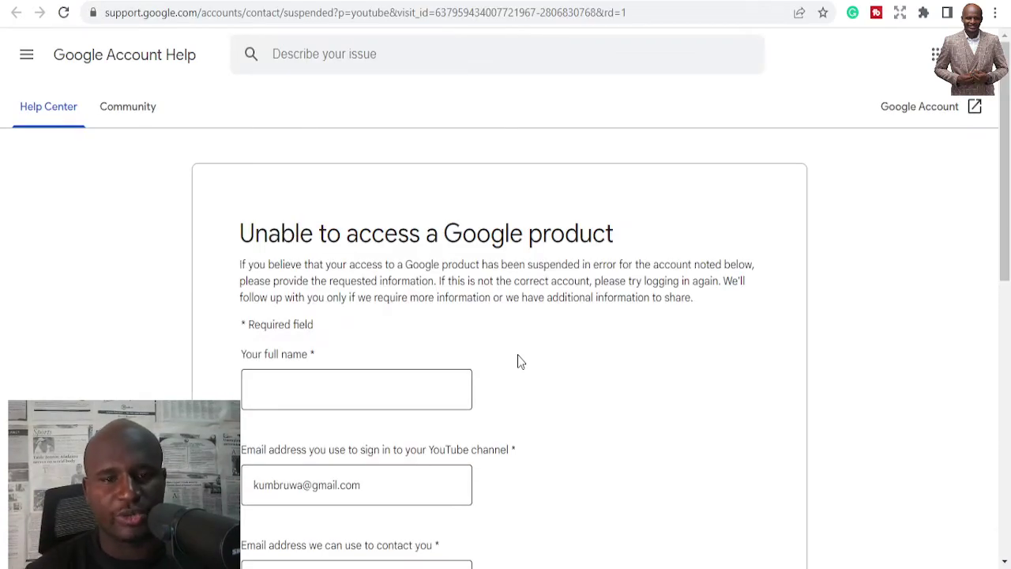
{"action": "scroll", "coordinate": [496, 284], "scroll_direction": "down", "scroll_amount": 2}
{"action": "scroll", "coordinate": [495, 293], "scroll_direction": "down", "scroll_amount": 5}
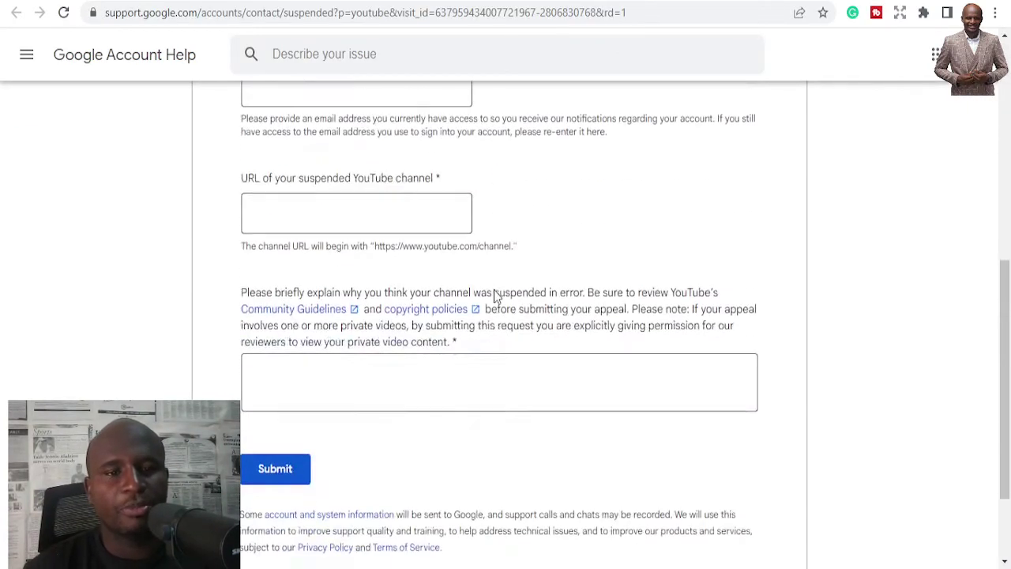
{"action": "scroll", "coordinate": [495, 295], "scroll_direction": "down", "scroll_amount": 2}
{"action": "scroll", "coordinate": [495, 296], "scroll_direction": "up", "scroll_amount": 8}
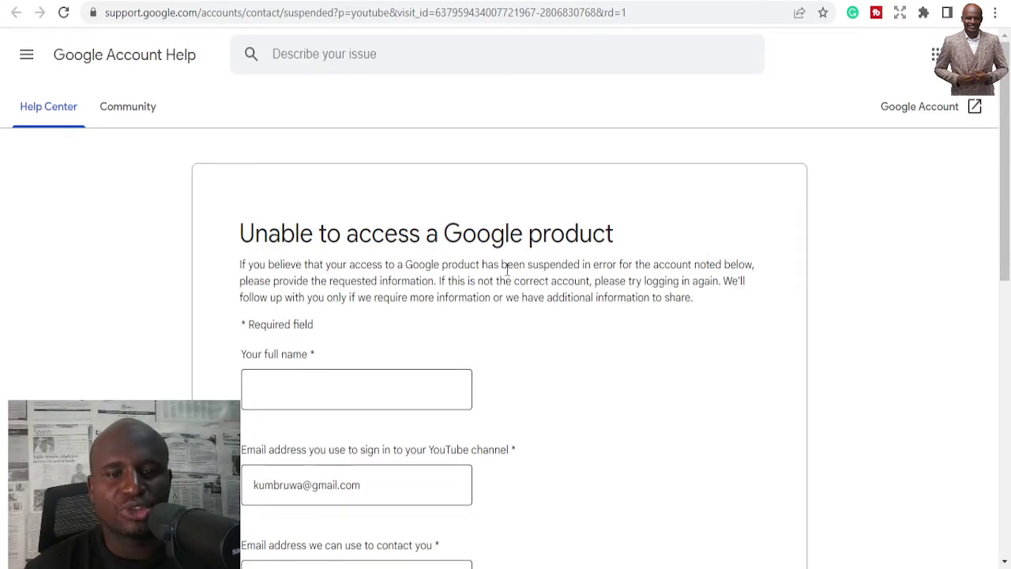
{"action": "scroll", "coordinate": [714, 276], "scroll_direction": "down", "scroll_amount": 1}
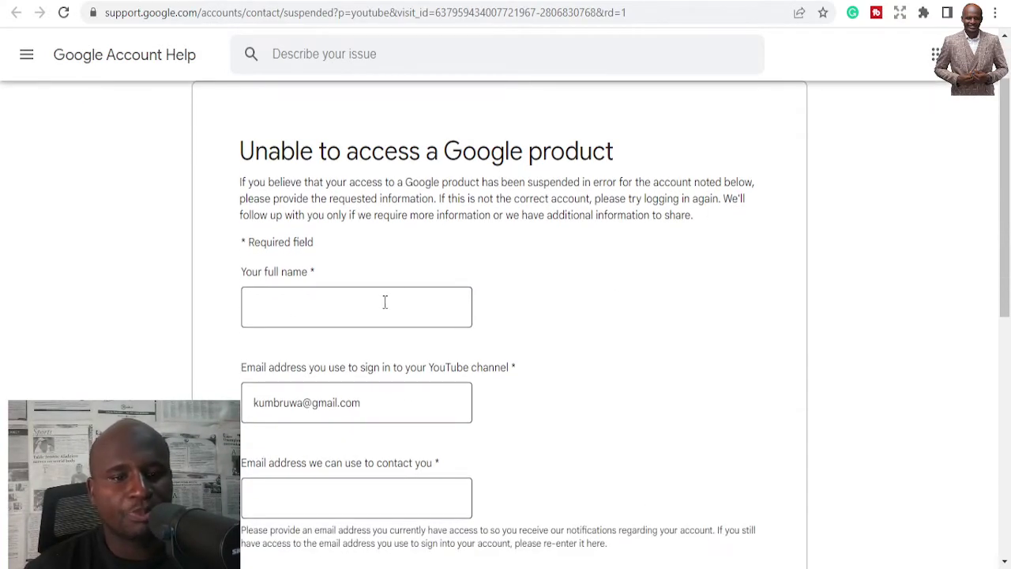
{"action": "scroll", "coordinate": [502, 286], "scroll_direction": "down", "scroll_amount": 1}
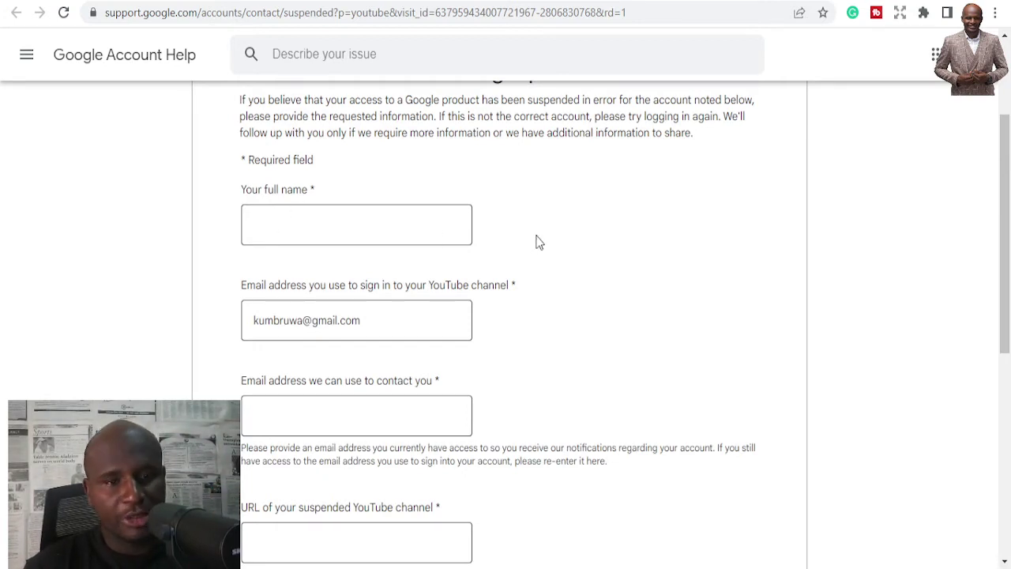
{"action": "scroll", "coordinate": [474, 242], "scroll_direction": "down", "scroll_amount": 1}
{"action": "scroll", "coordinate": [419, 242], "scroll_direction": "down", "scroll_amount": 1}
{"action": "scroll", "coordinate": [524, 291], "scroll_direction": "up", "scroll_amount": 1}
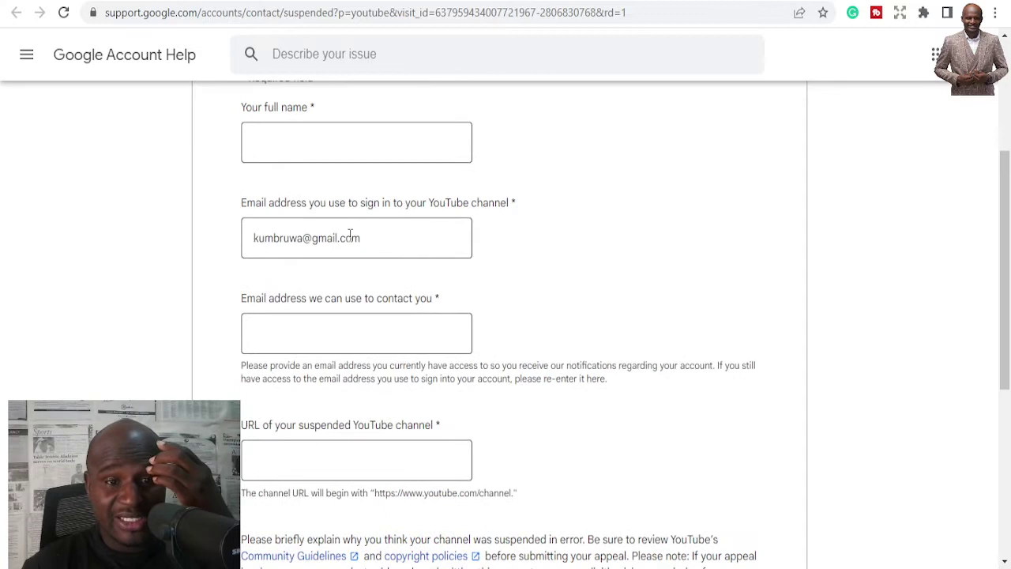
{"action": "scroll", "coordinate": [553, 253], "scroll_direction": "down", "scroll_amount": 1}
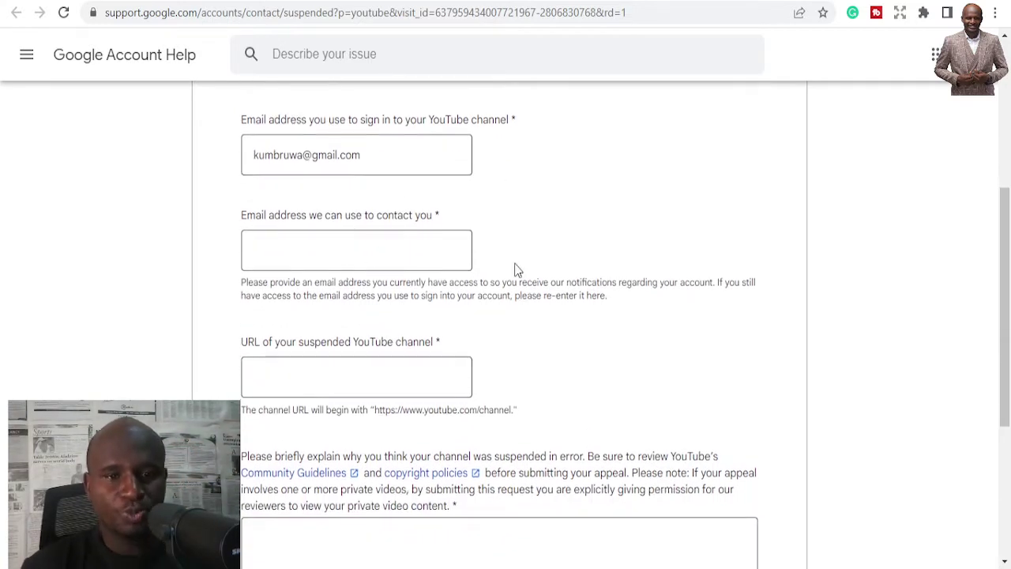
{"action": "scroll", "coordinate": [514, 268], "scroll_direction": "down", "scroll_amount": 1}
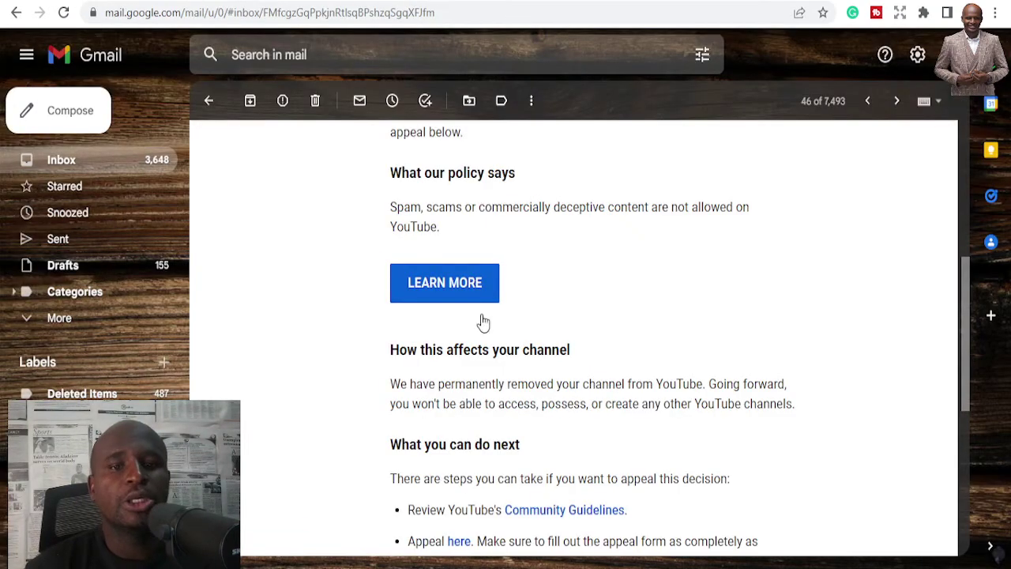
{"action": "scroll", "coordinate": [636, 308], "scroll_direction": "down", "scroll_amount": 1}
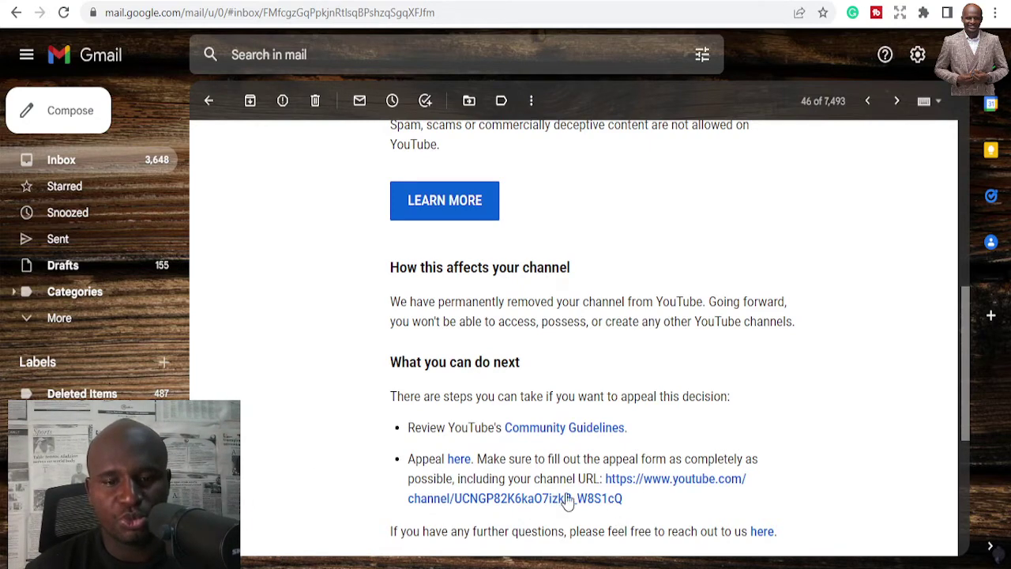
Step: Scroll up the removal email to its 'What you can do next' appeal link
{"action": "scroll", "coordinate": [624, 482], "scroll_direction": "up", "scroll_amount": 1}
{"action": "scroll", "coordinate": [624, 482], "scroll_direction": "up", "scroll_amount": 1}
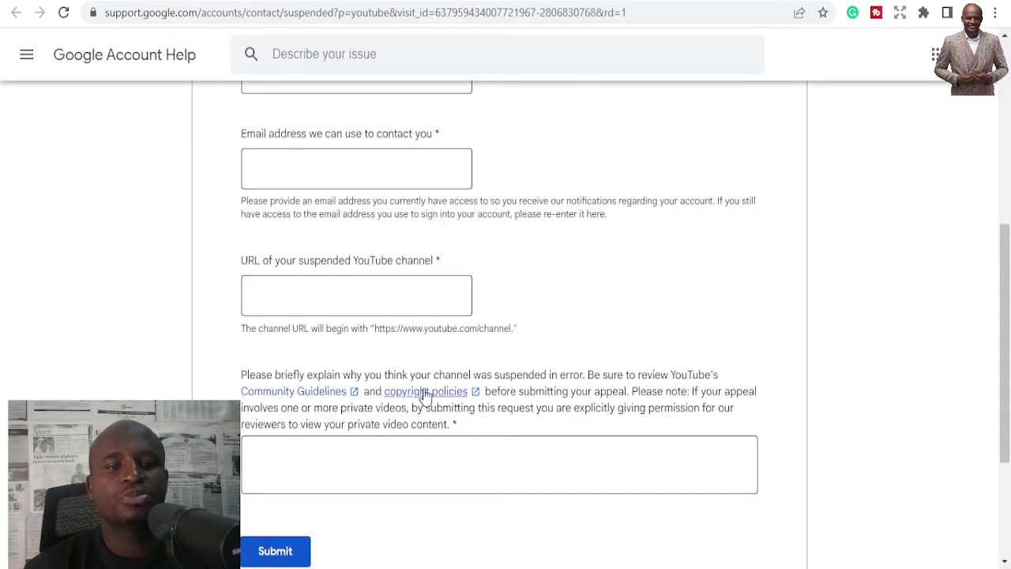
{"action": "scroll", "coordinate": [363, 399], "scroll_direction": "down", "scroll_amount": 1}
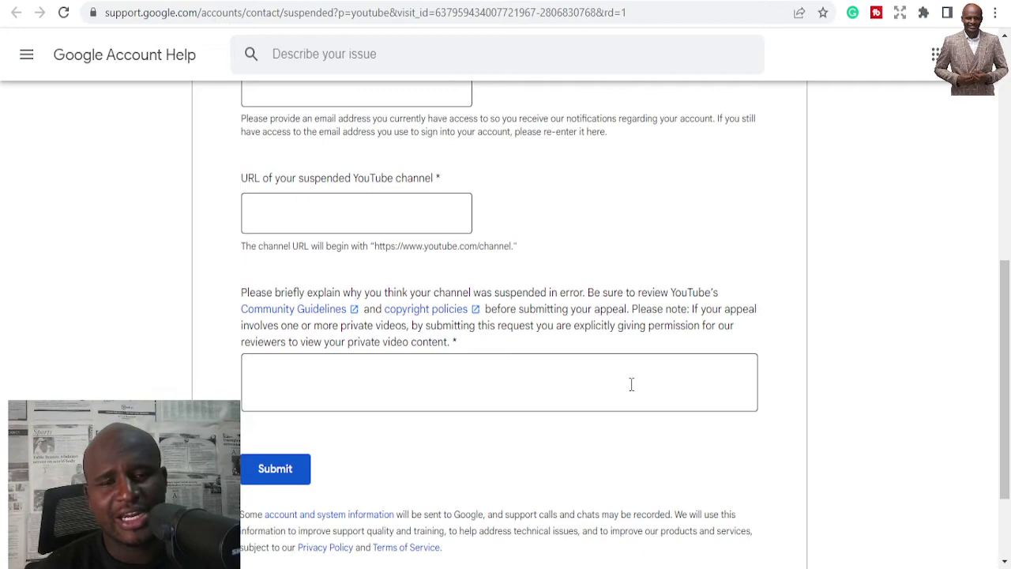
Step: Scroll down the suspended-channel appeal form
{"action": "scroll", "coordinate": [490, 525], "scroll_direction": "down", "scroll_amount": 1}
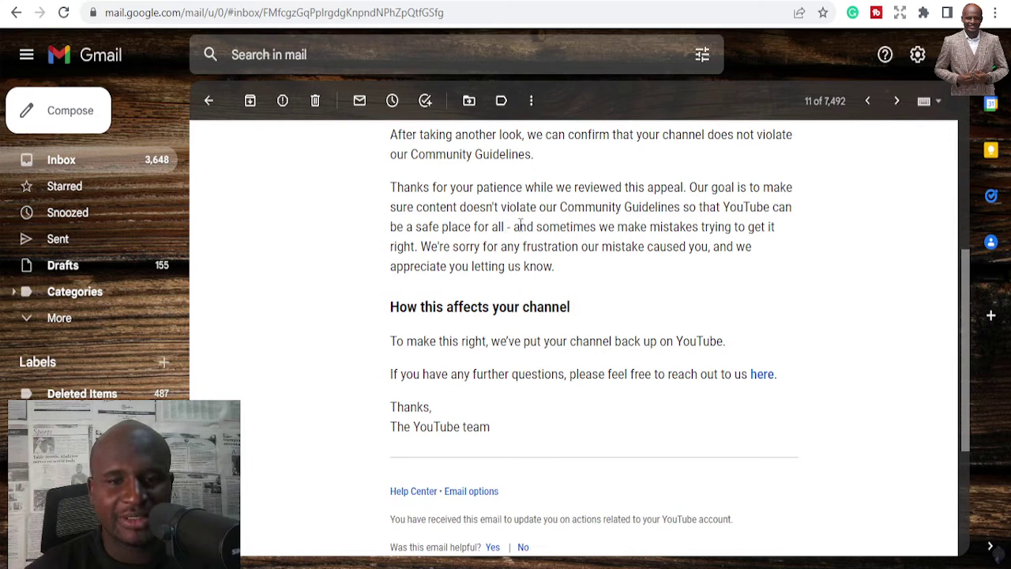
{"action": "left_click_drag", "start_coordinate": [514, 229], "coordinate": [535, 229]}
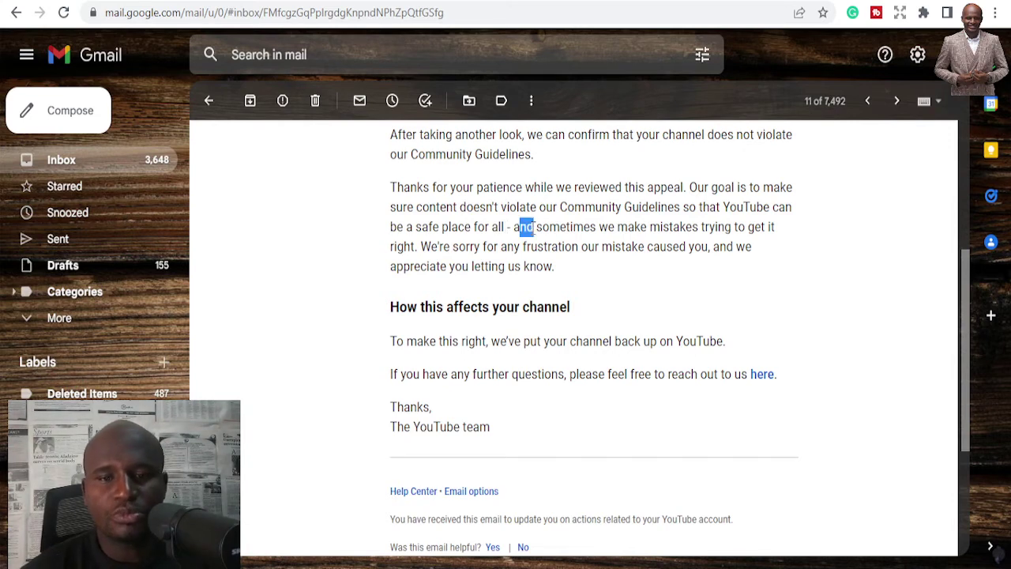
{"action": "left_click", "coordinate": [516, 231]}
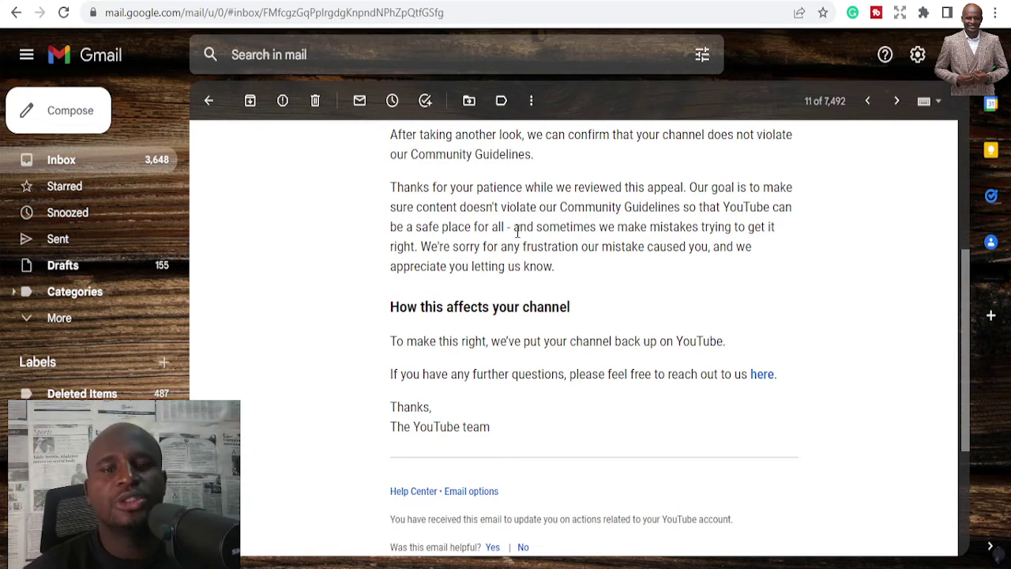
{"action": "left_click_drag", "start_coordinate": [514, 229], "coordinate": [535, 229]}
{"action": "left_click", "coordinate": [534, 226]}
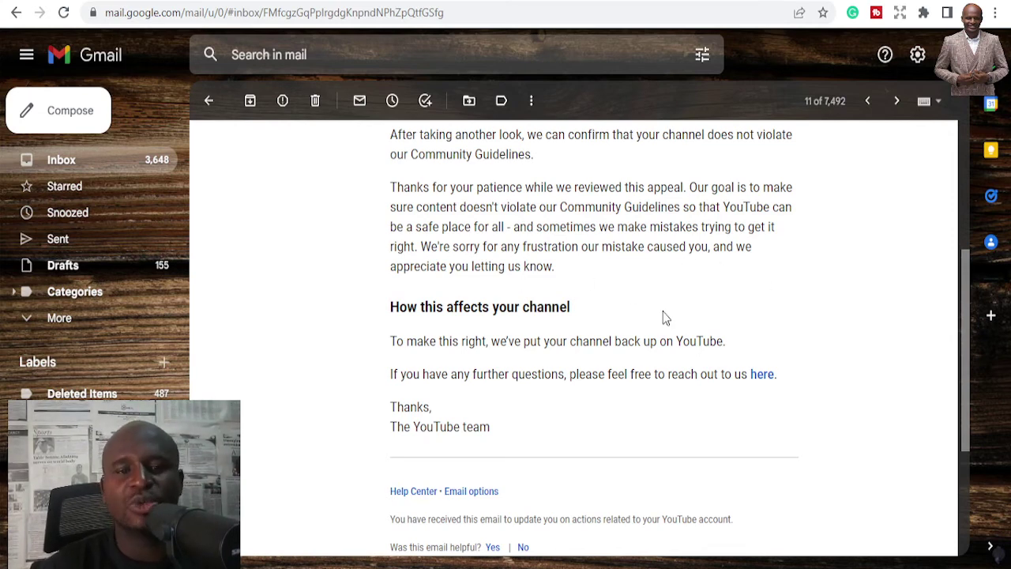
Step: Scroll down through YouTube's channel-reinstatement email
{"action": "scroll", "coordinate": [461, 316], "scroll_direction": "down", "scroll_amount": 1}
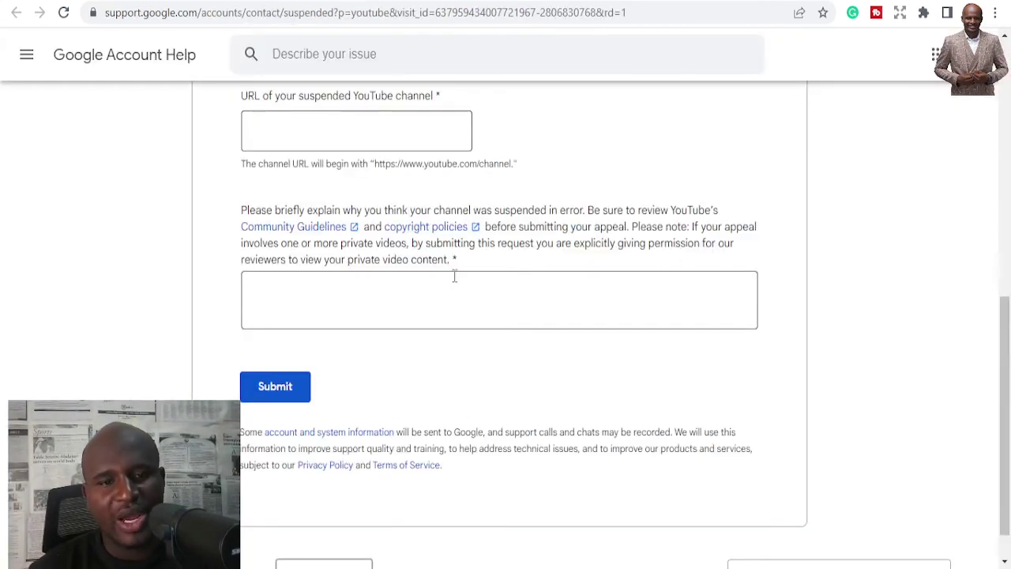
Step: Review the appeal form, place the cursor in its explanation box, and scroll to the bottom
{"action": "scroll", "coordinate": [452, 276], "scroll_direction": "up", "scroll_amount": 1}
{"action": "scroll", "coordinate": [451, 276], "scroll_direction": "up", "scroll_amount": 1}
{"action": "scroll", "coordinate": [452, 277], "scroll_direction": "up", "scroll_amount": 2}
{"action": "scroll", "coordinate": [452, 278], "scroll_direction": "up", "scroll_amount": 2}
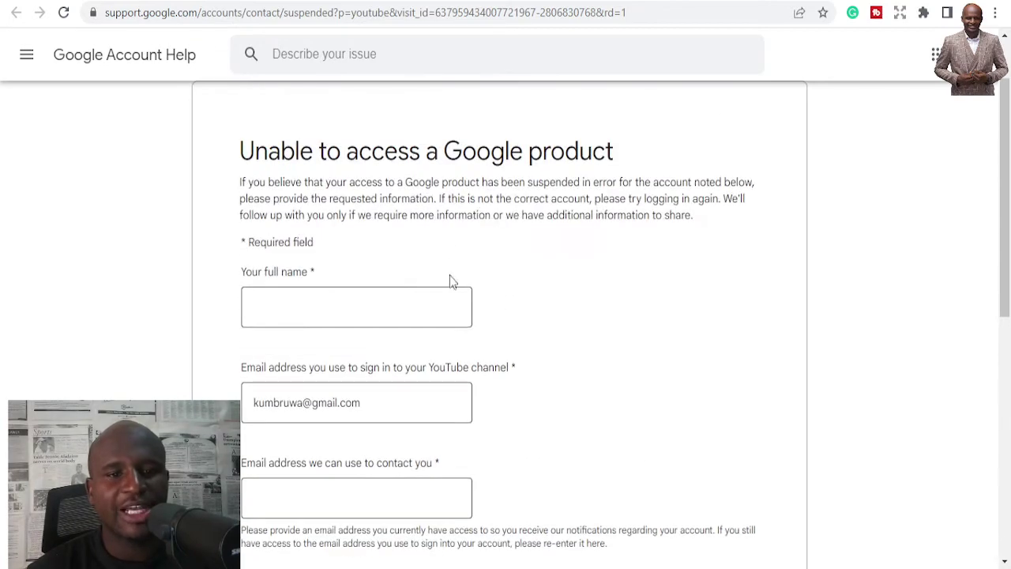
{"action": "scroll", "coordinate": [398, 288], "scroll_direction": "down", "scroll_amount": 1}
{"action": "scroll", "coordinate": [399, 289], "scroll_direction": "down", "scroll_amount": 1}
{"action": "scroll", "coordinate": [400, 288], "scroll_direction": "down", "scroll_amount": 1}
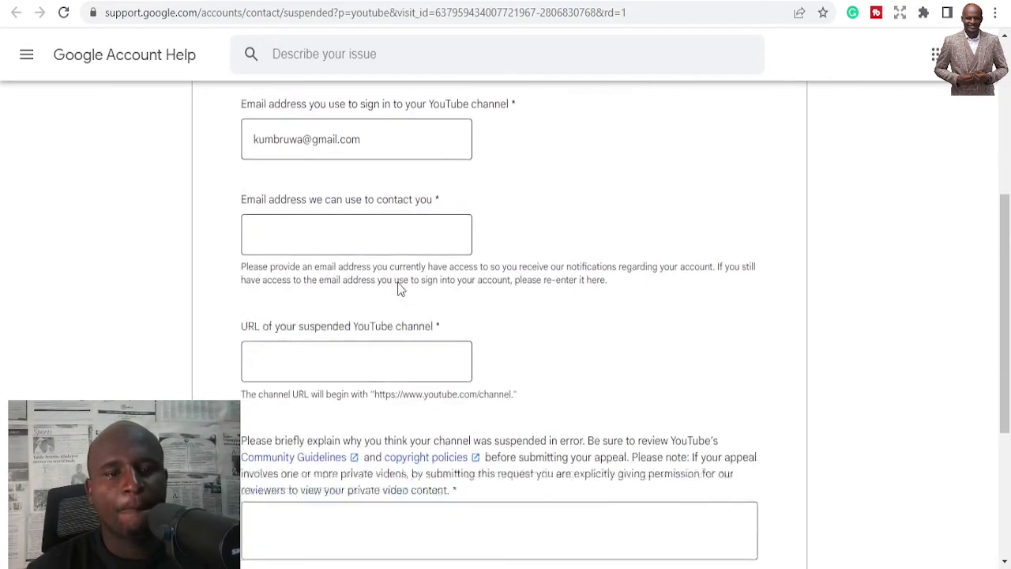
{"action": "scroll", "coordinate": [401, 286], "scroll_direction": "down", "scroll_amount": 1}
{"action": "scroll", "coordinate": [404, 283], "scroll_direction": "down", "scroll_amount": 1}
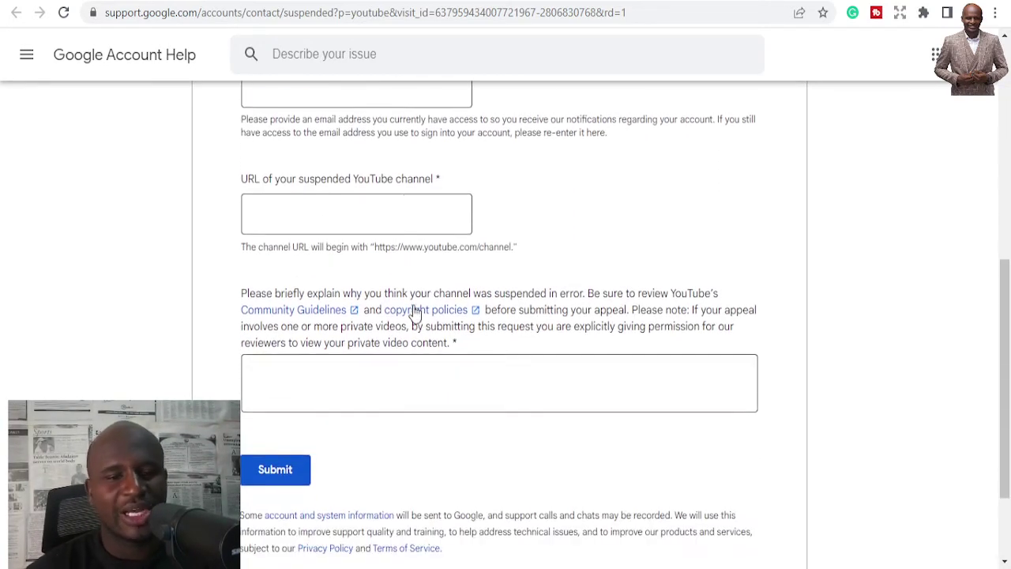
{"action": "left_click", "coordinate": [307, 385]}
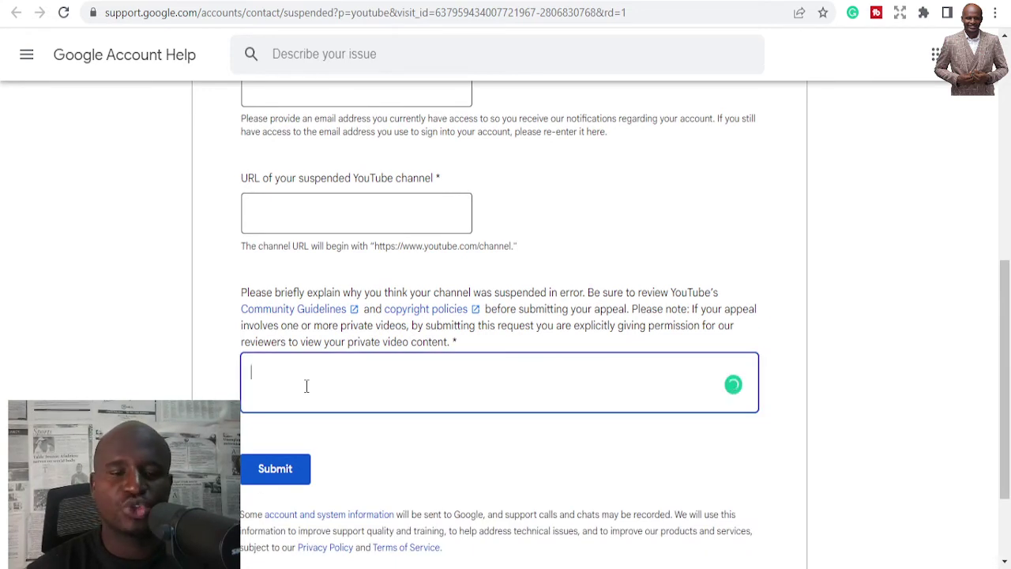
{"action": "scroll", "coordinate": [438, 368], "scroll_direction": "down", "scroll_amount": 2}
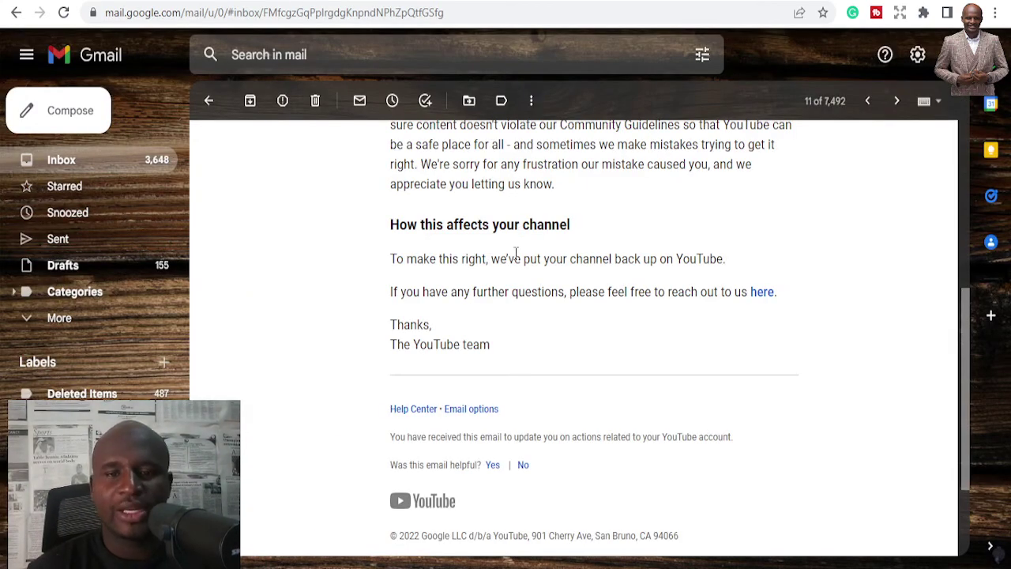
{"action": "scroll", "coordinate": [515, 253], "scroll_direction": "up", "scroll_amount": 1}
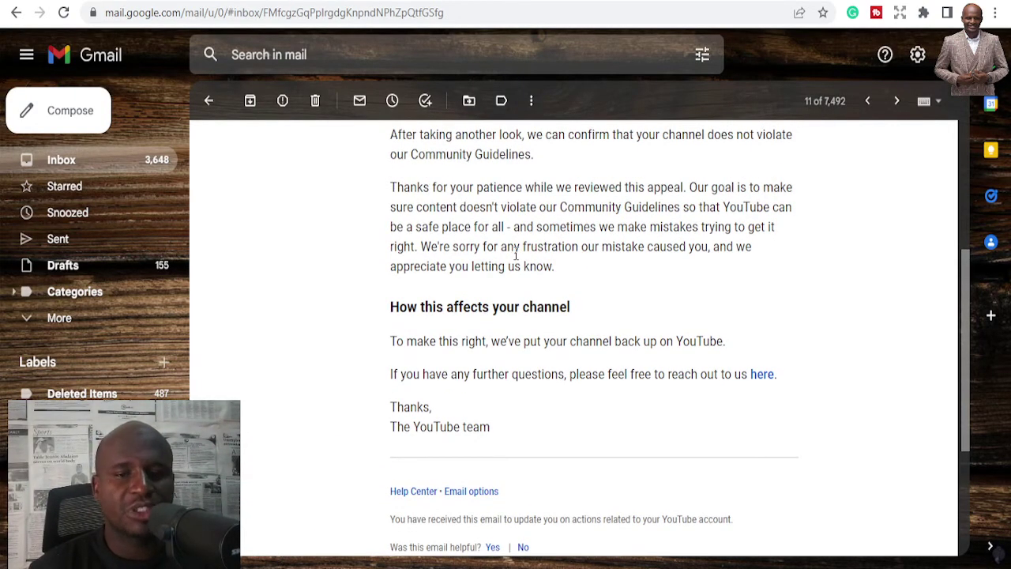